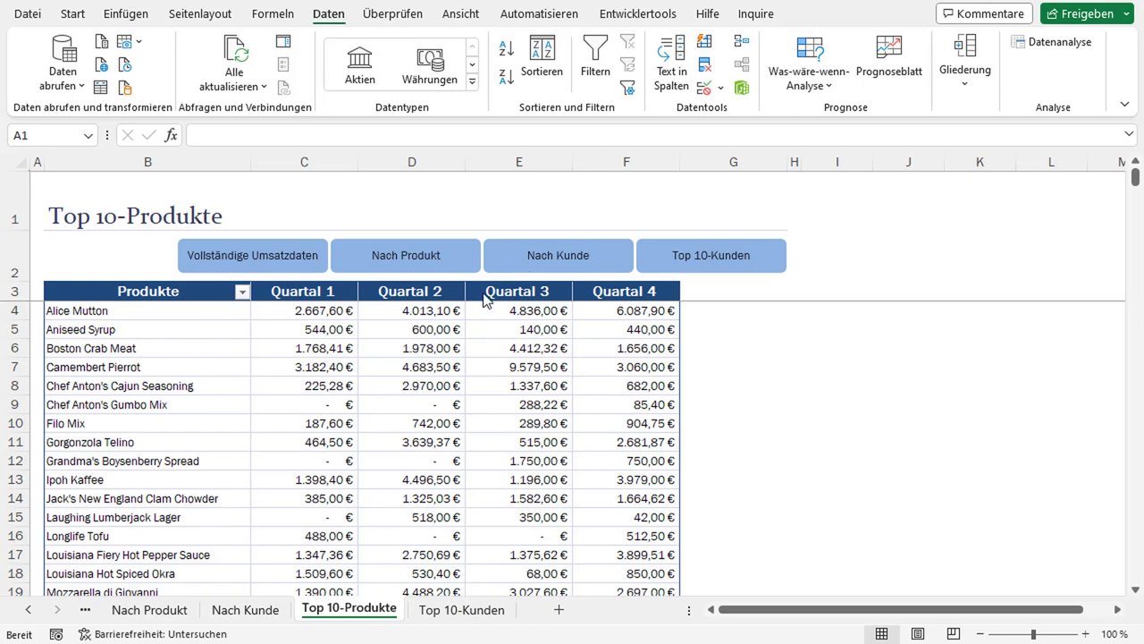
# - Select the pivot header cells B3:F3, Produkte through Quartal 4, and copy them
pyautogui.click(185, 331)
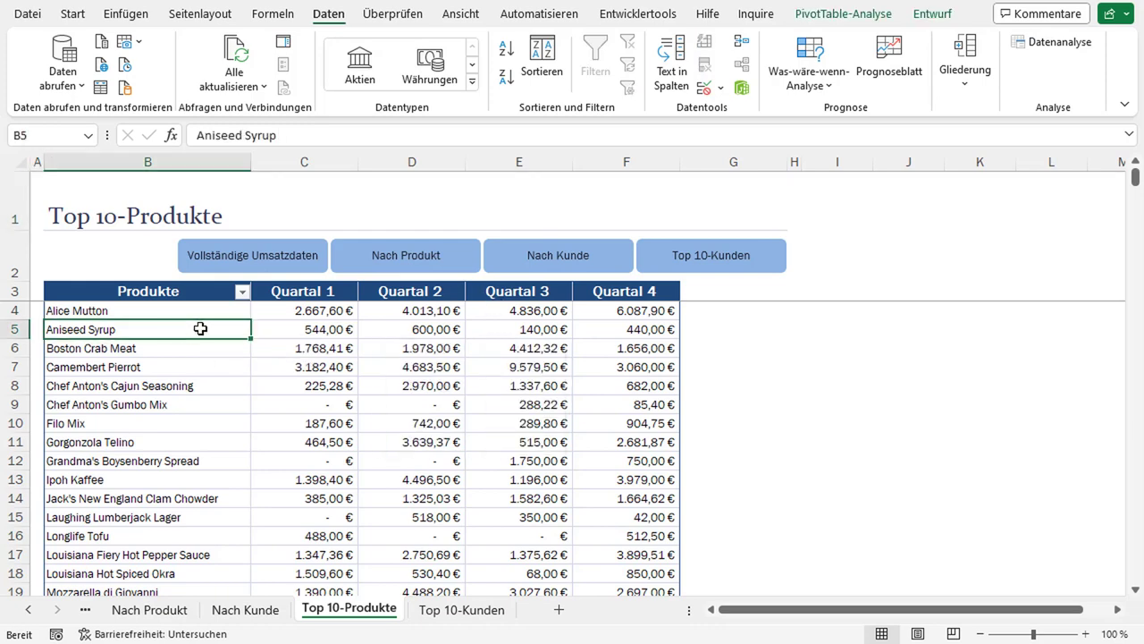
pyautogui.click(173, 291)
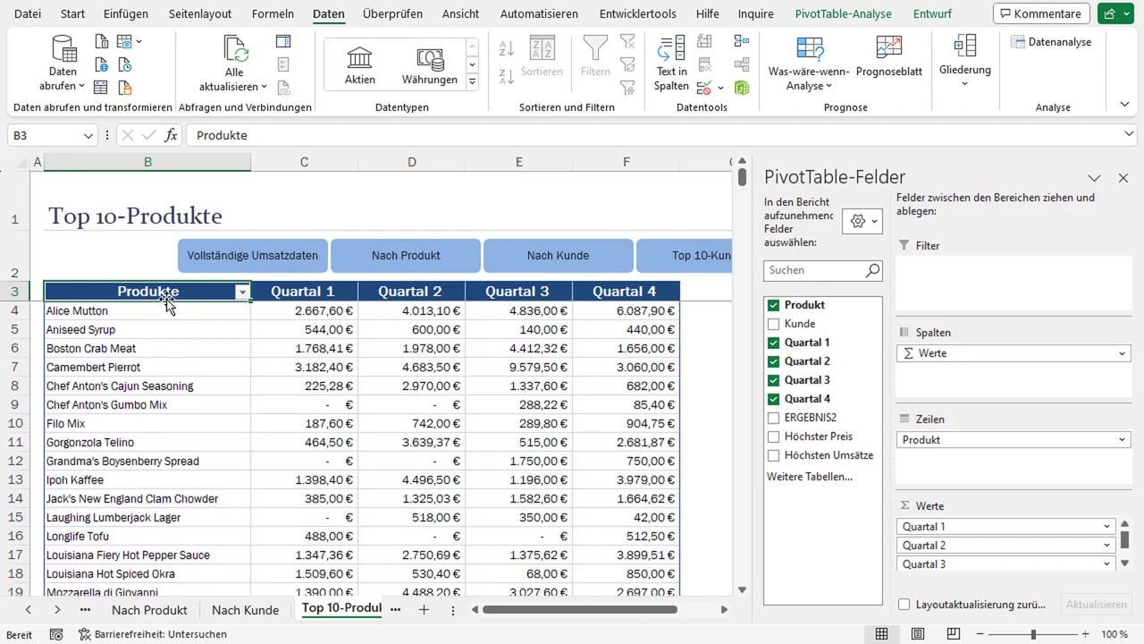
pyautogui.click(324, 293)
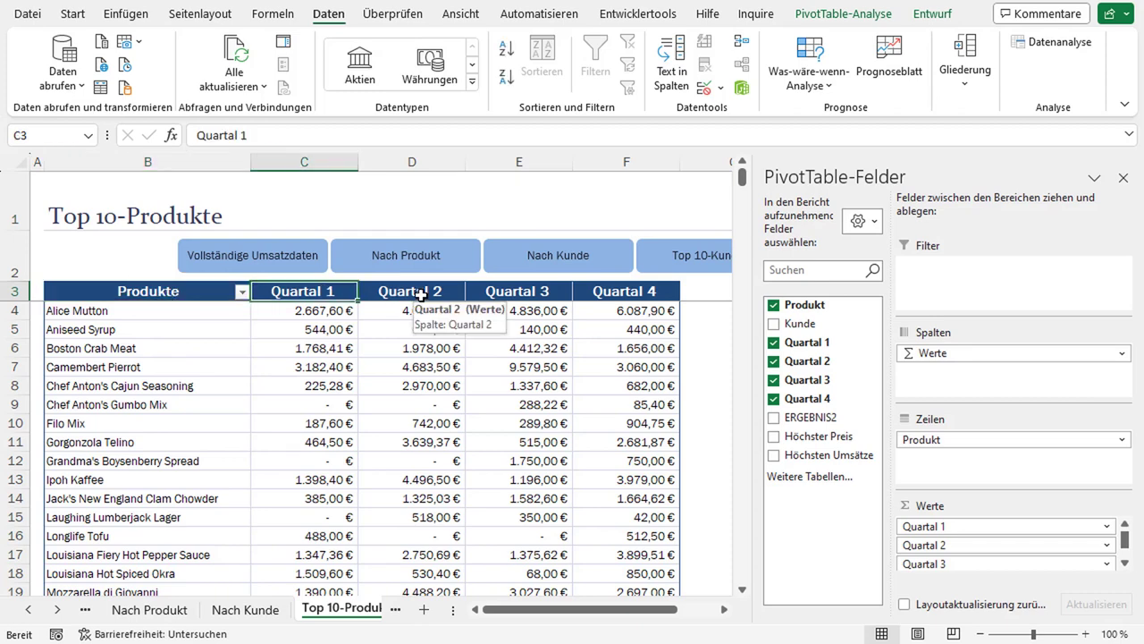
pyautogui.click(420, 293)
pyautogui.click(539, 292)
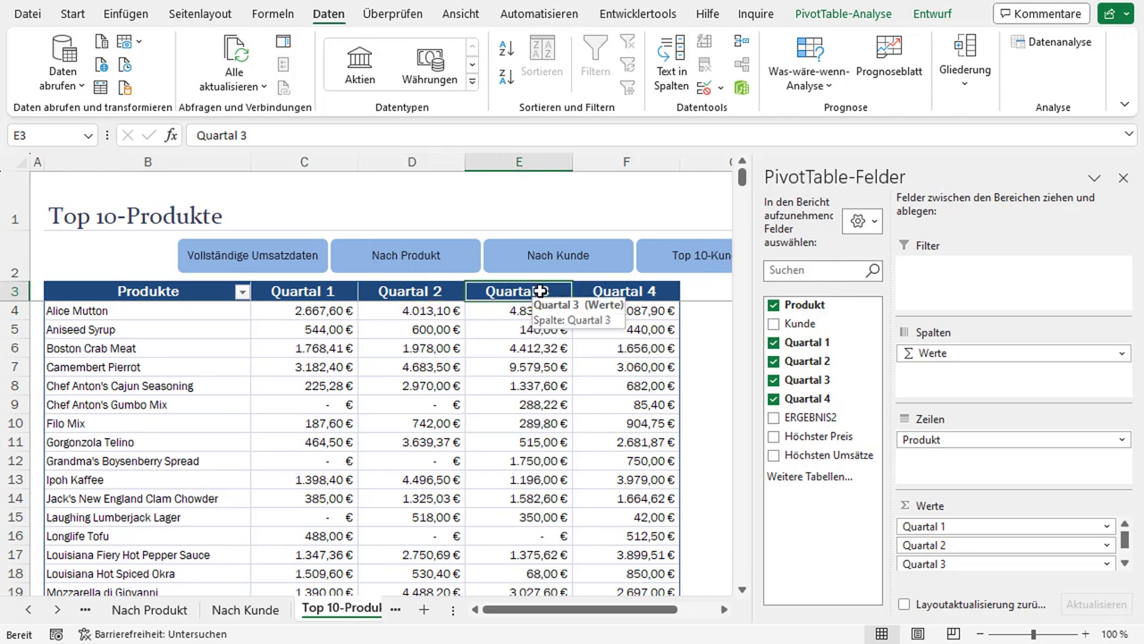
pyautogui.click(620, 291)
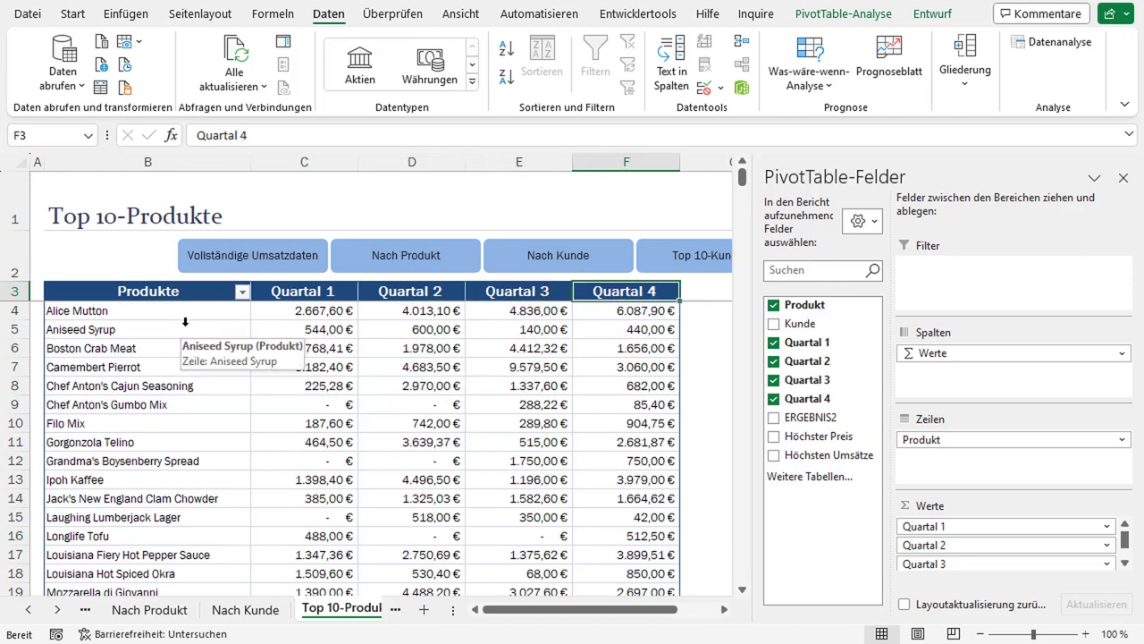
pyautogui.moveTo(148, 292); pyautogui.dragTo(630, 293)
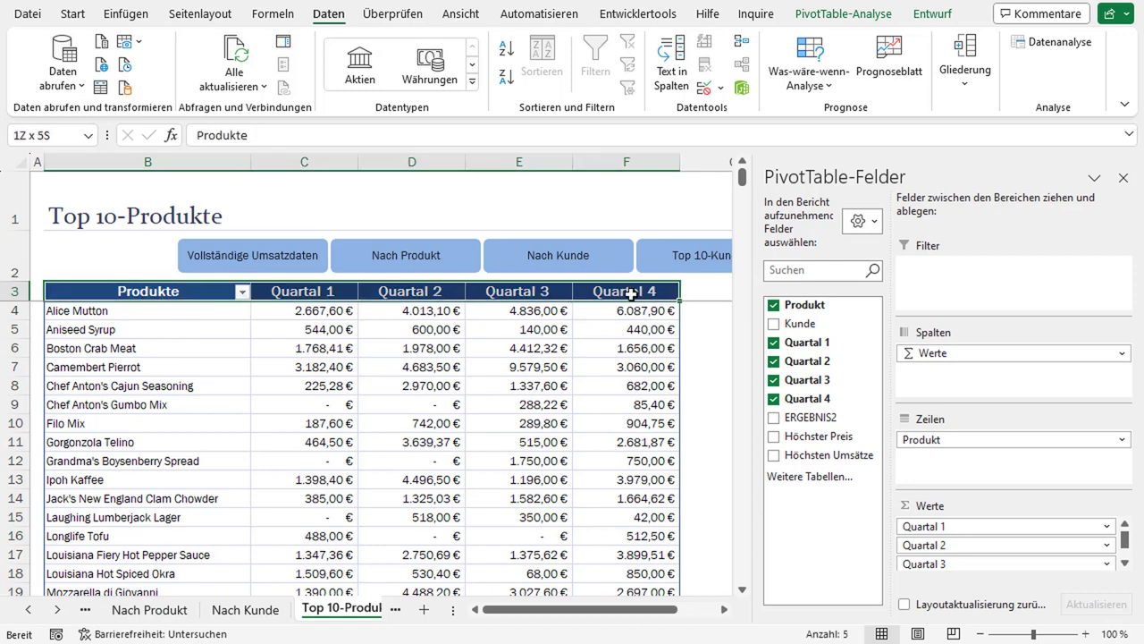
pyautogui.click(184, 405)
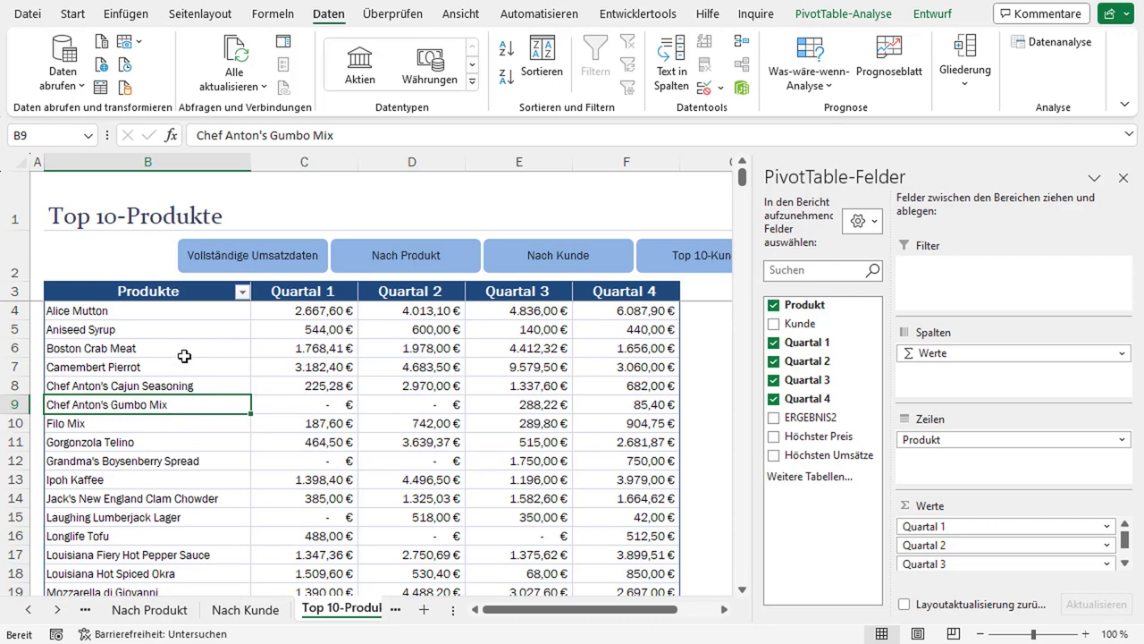
pyautogui.moveTo(179, 292); pyautogui.dragTo(595, 290)
pyautogui.hotkey('ctrl', 'c')
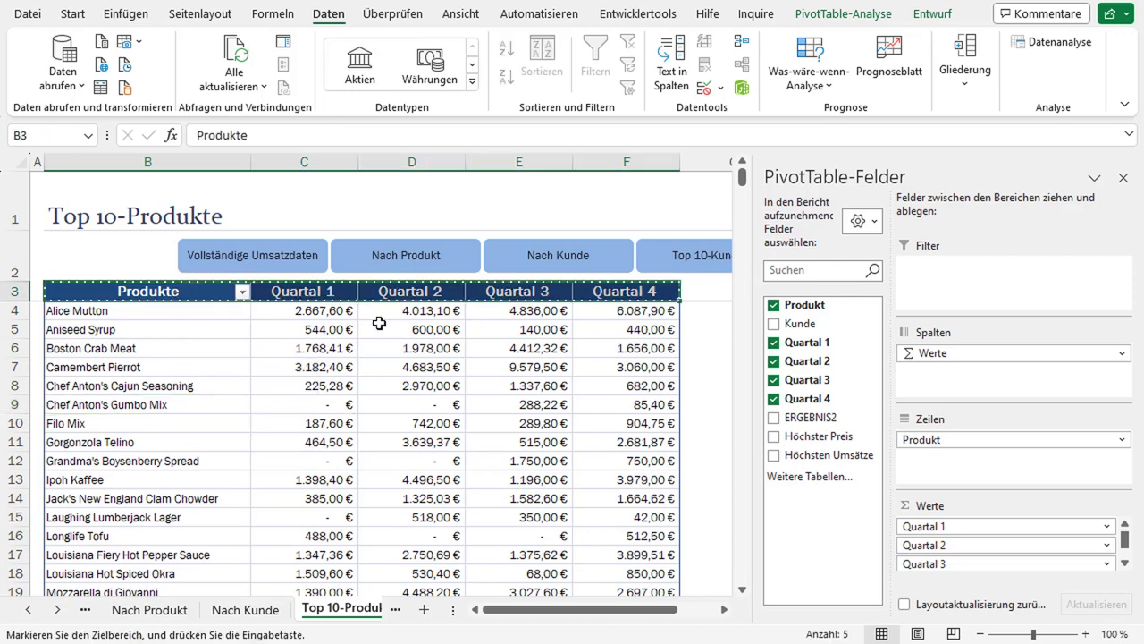
# - Insert sheet Tabelle5 and paste the headers at B4 with Transponieren, filling B4:B8
pyautogui.click(424, 611)
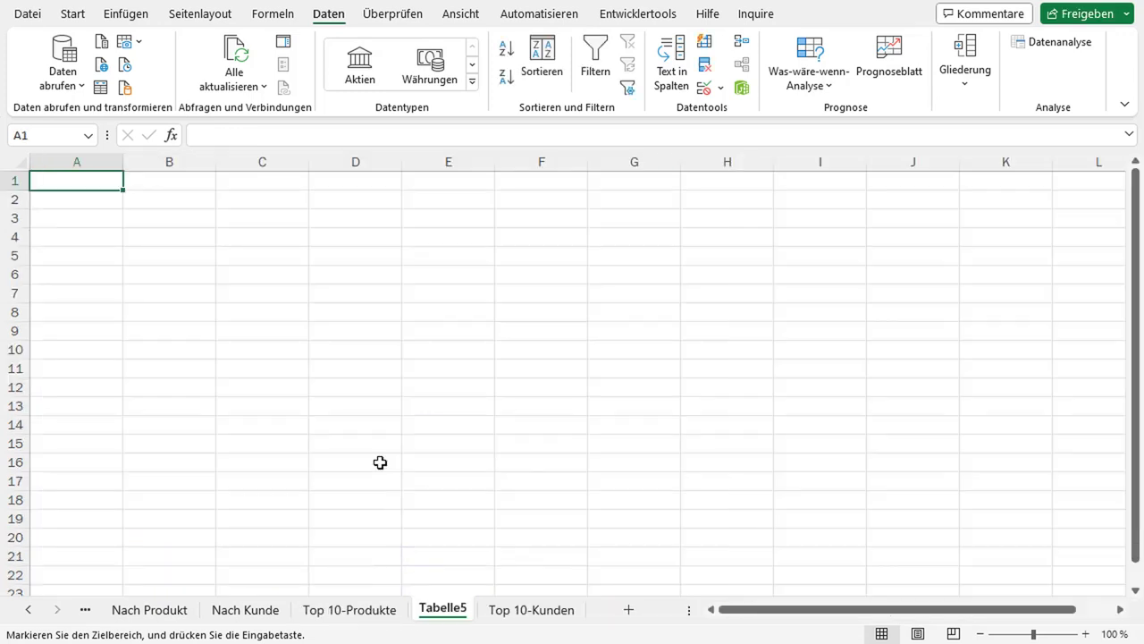
pyautogui.click(179, 238)
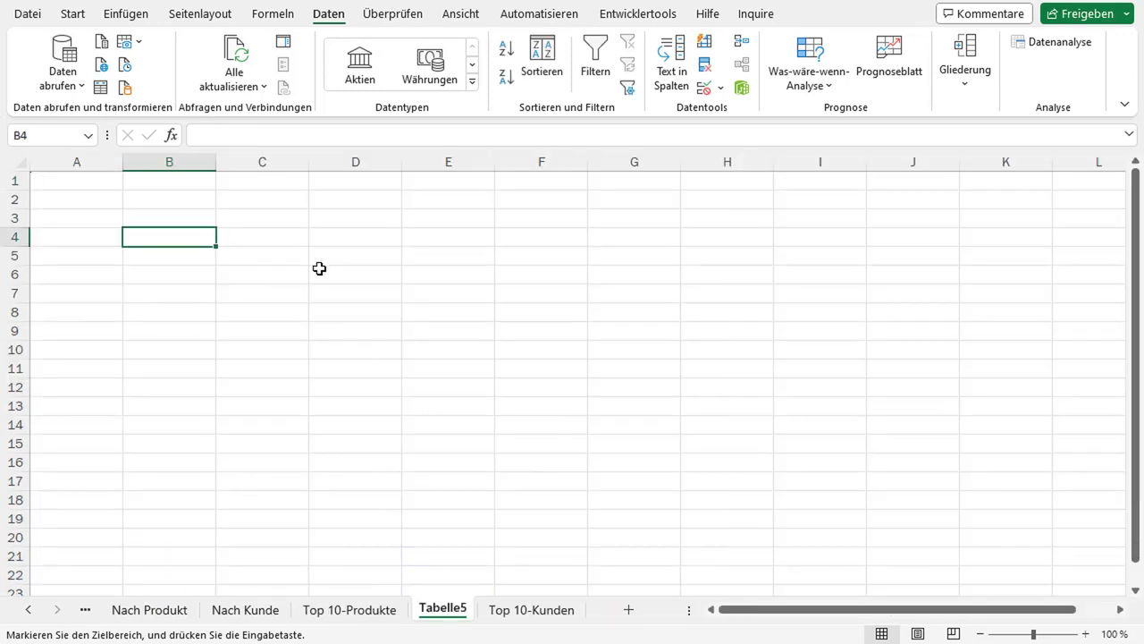
pyautogui.hotkey('ctrl', 'v')
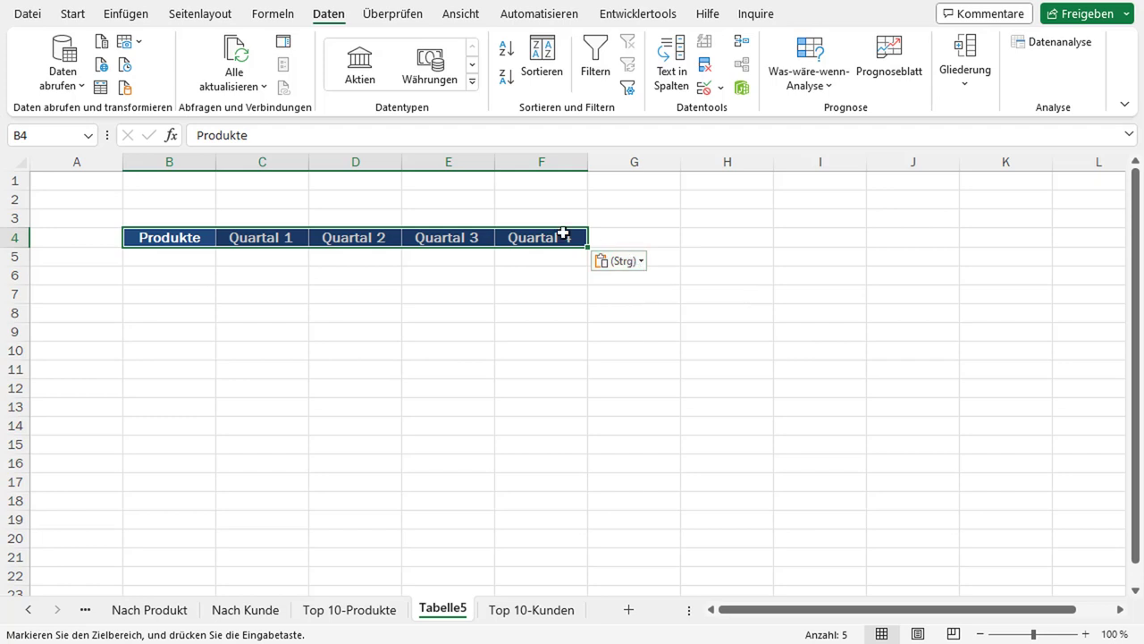
pyautogui.click(632, 266)
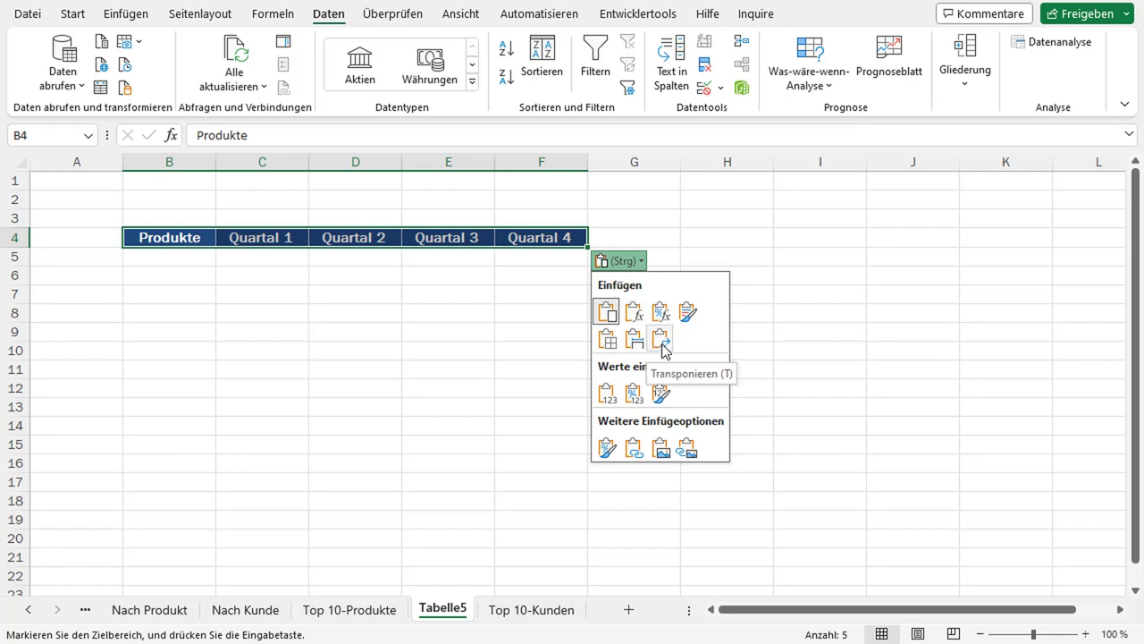
pyautogui.click(662, 342)
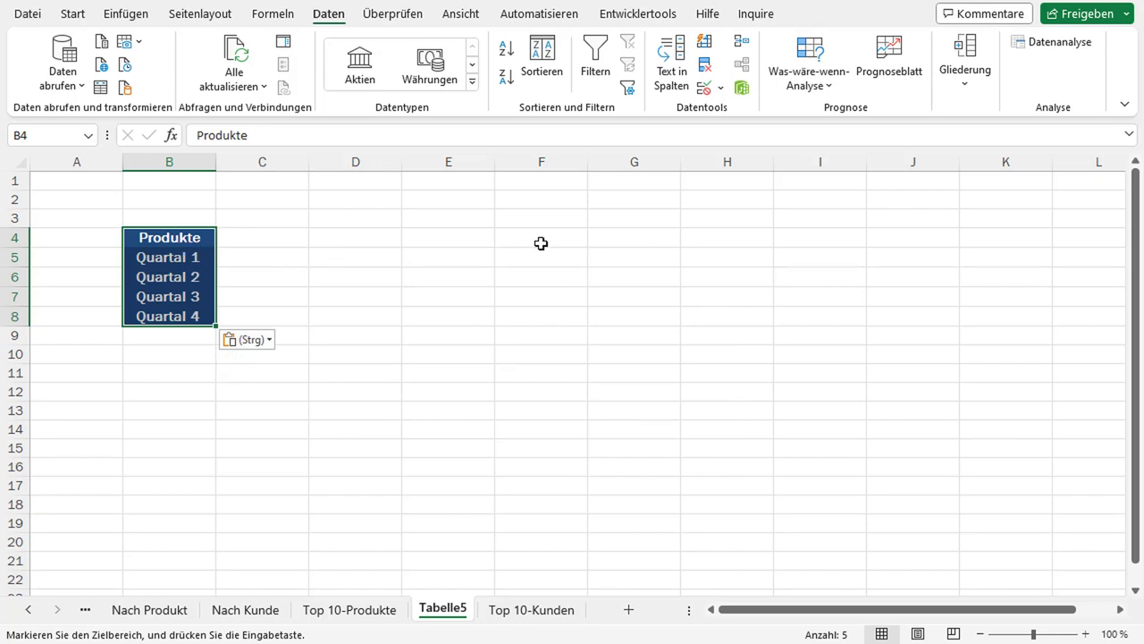
pyautogui.moveTo(209, 235)
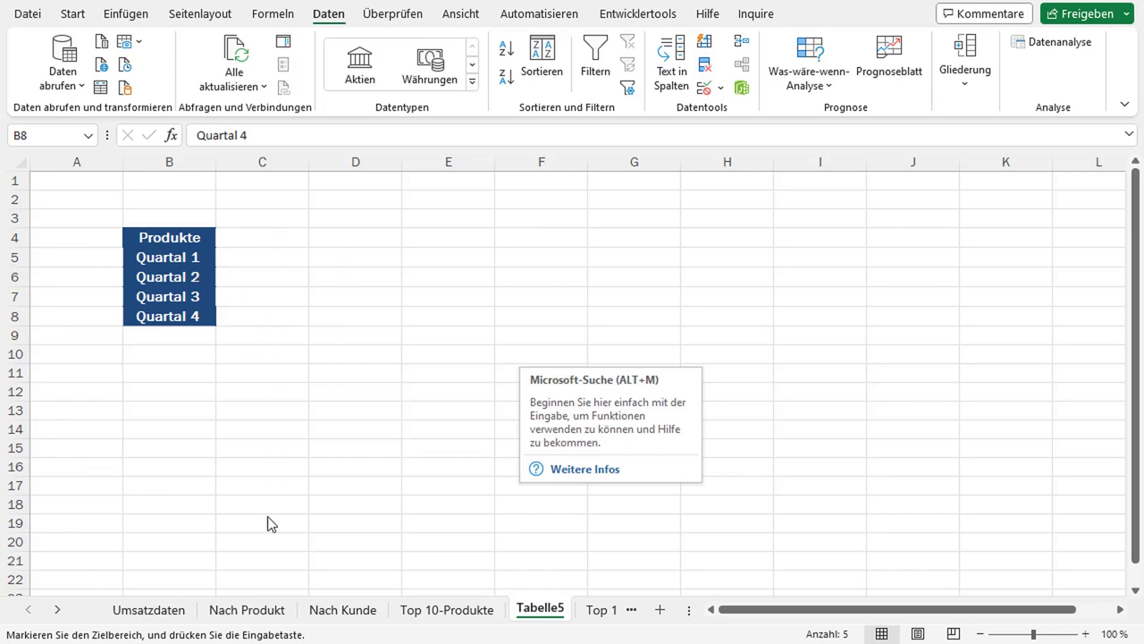
# - Copy Umsatzdaten range B2:H8, Kunde header through the GODOS row, then return to Tabelle5
pyautogui.click(150, 614)
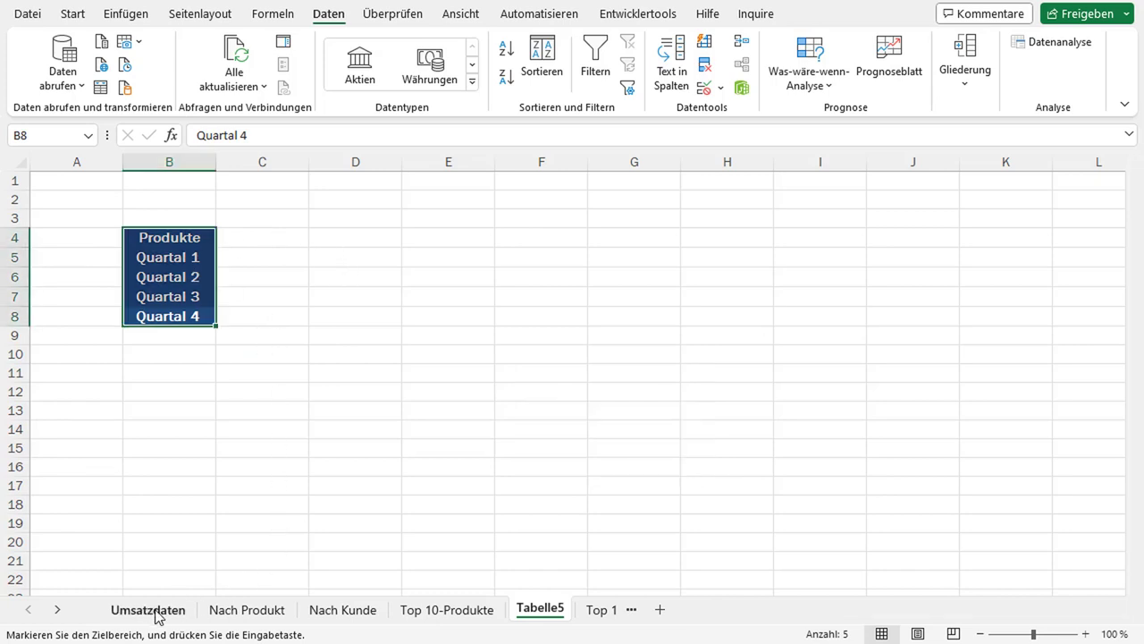
pyautogui.click(150, 614)
pyautogui.click(241, 409)
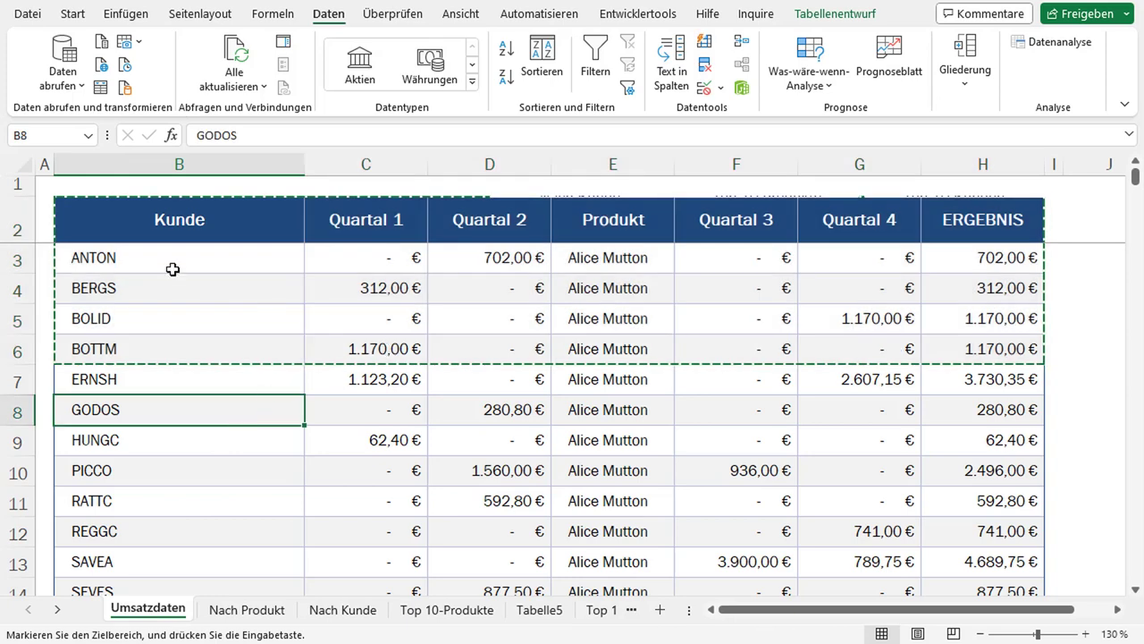
pyautogui.moveTo(153, 221); pyautogui.dragTo(946, 383)
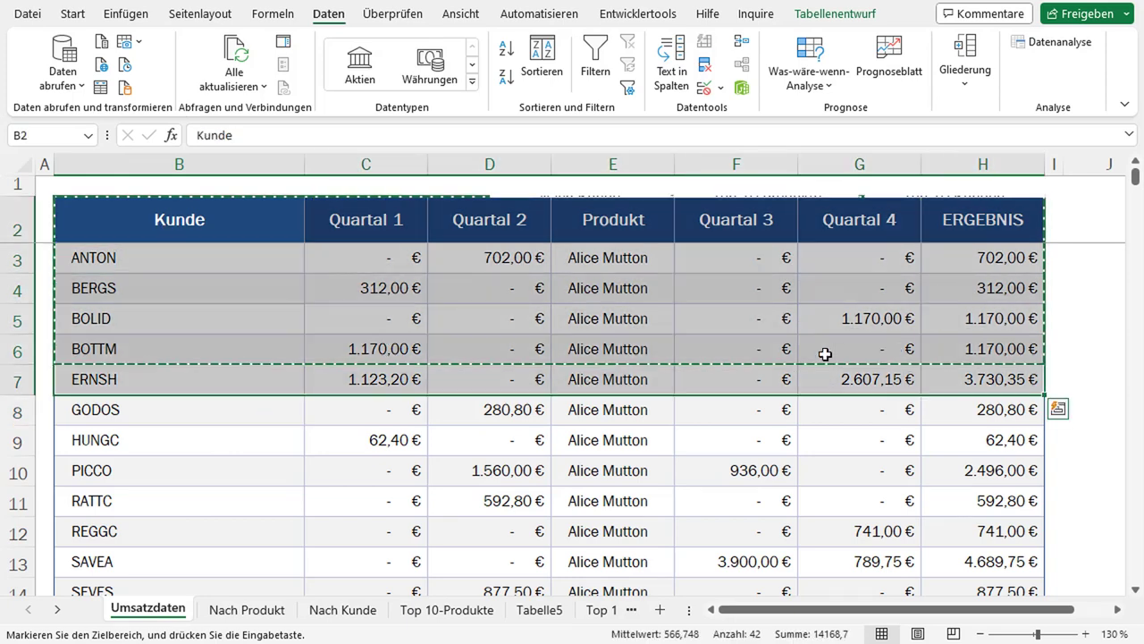
pyautogui.click(220, 287)
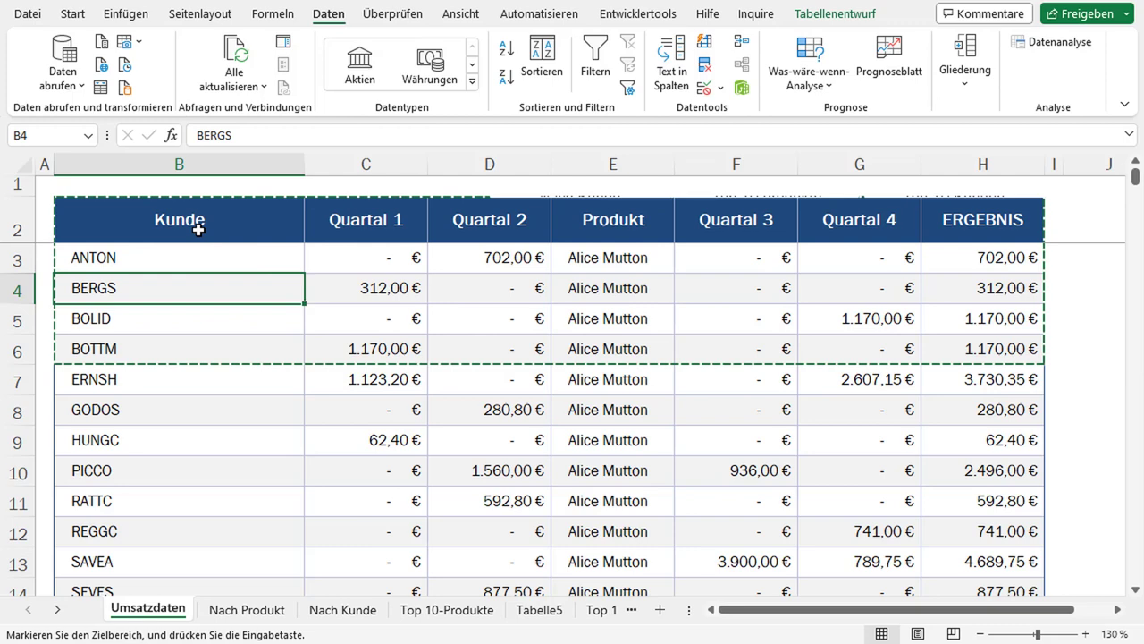
pyautogui.moveTo(191, 220)
pyautogui.mouseDown()
pyautogui.moveTo(807, 362)
pyautogui.moveTo(950, 421)
pyautogui.mouseUp()
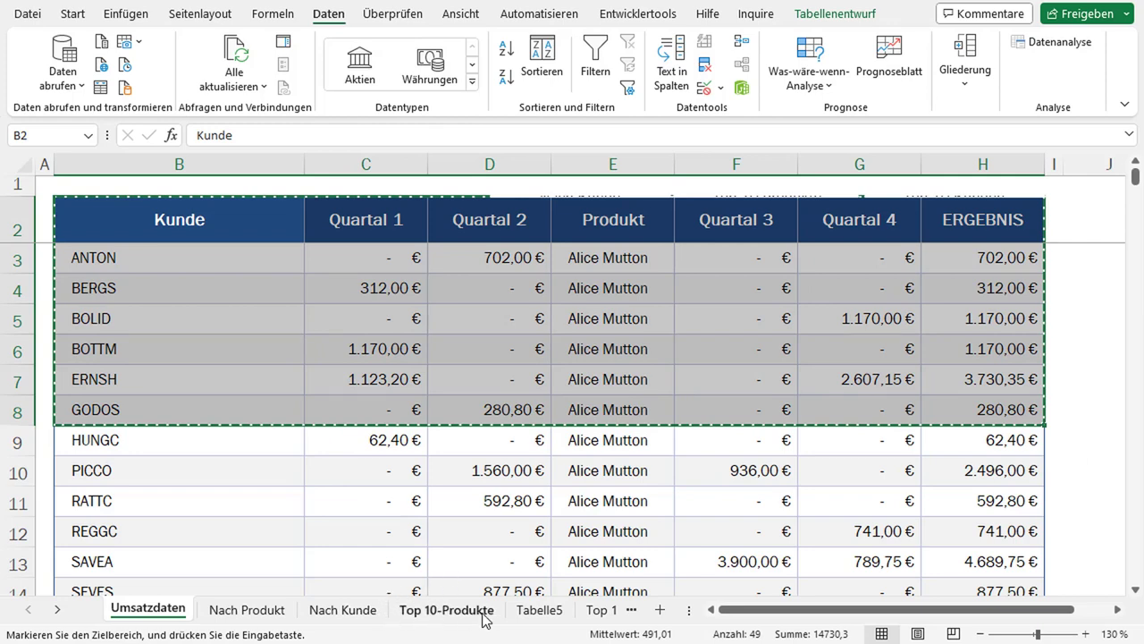
pyautogui.click(523, 615)
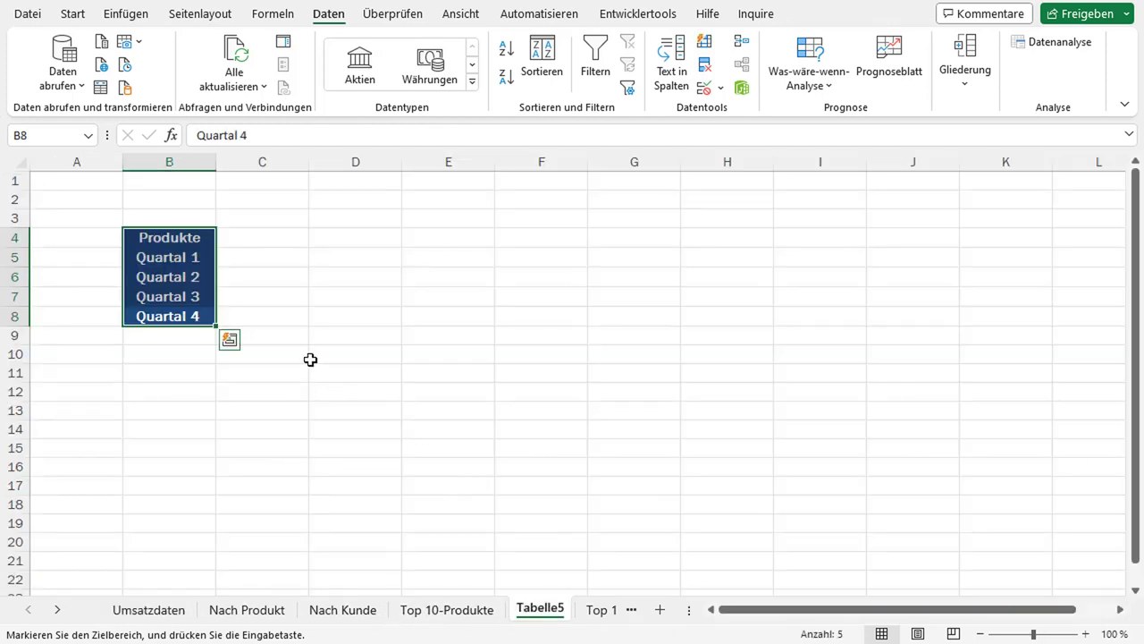
# - Paste the customer range at D4 with Transponieren, placing ANTON through GODOS across D4:J10
pyautogui.click(322, 240)
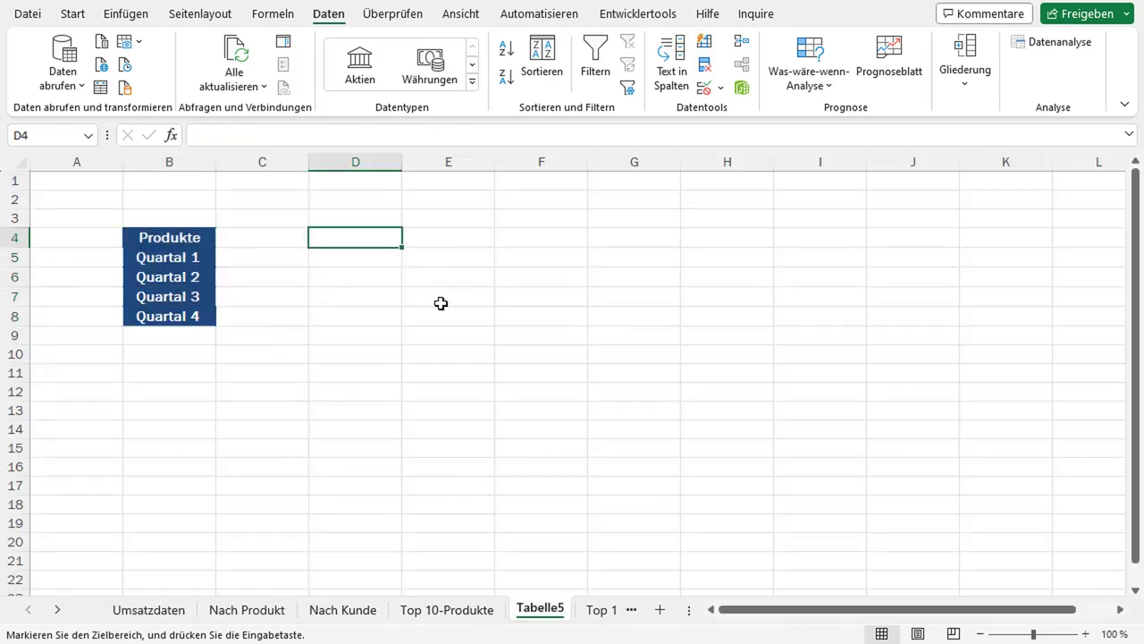
pyautogui.hotkey('ctrl', 'v')
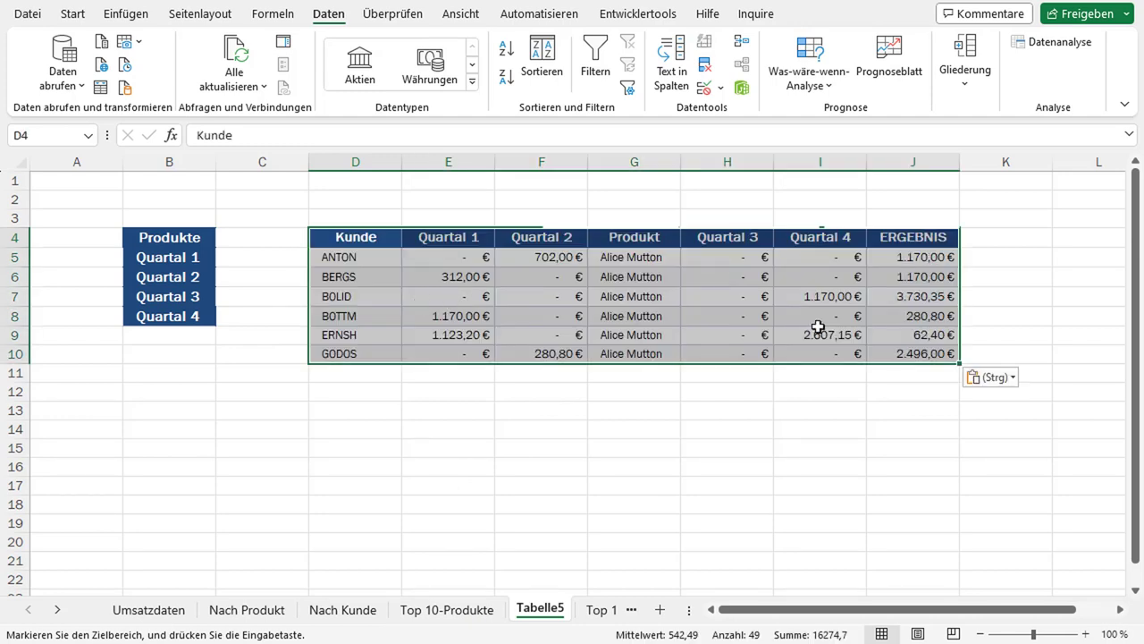
pyautogui.click(1007, 379)
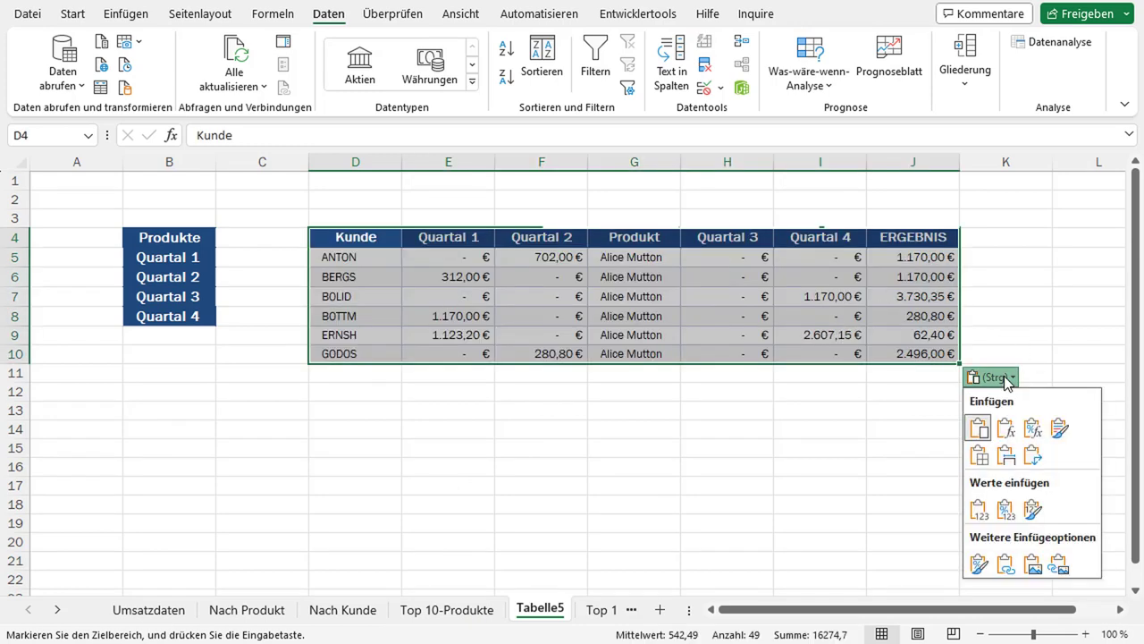
pyautogui.click(1034, 458)
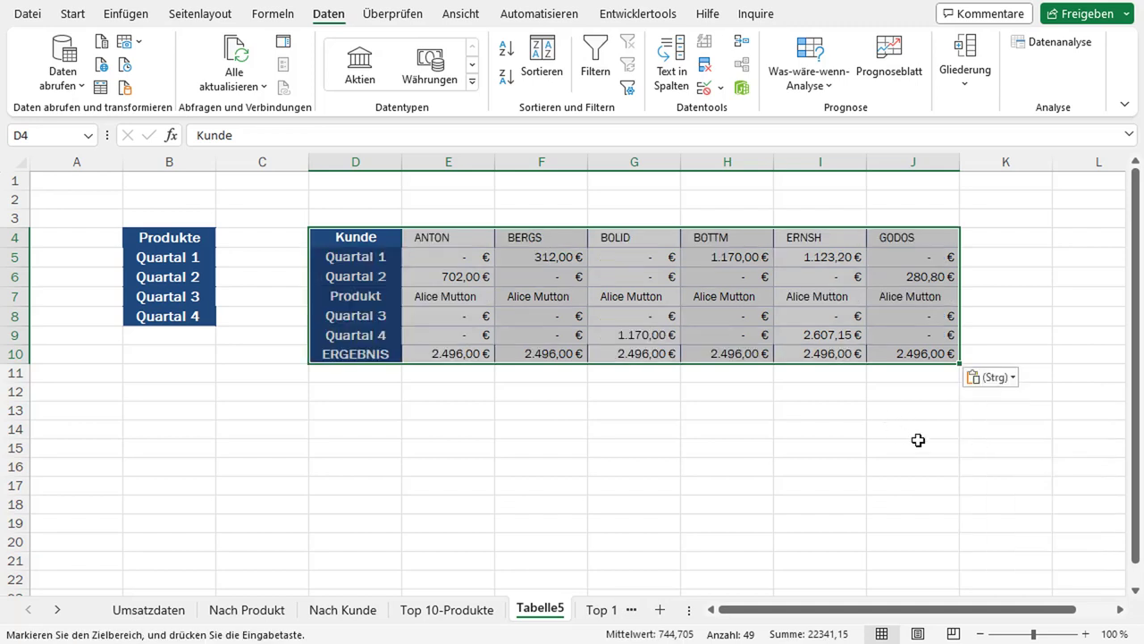